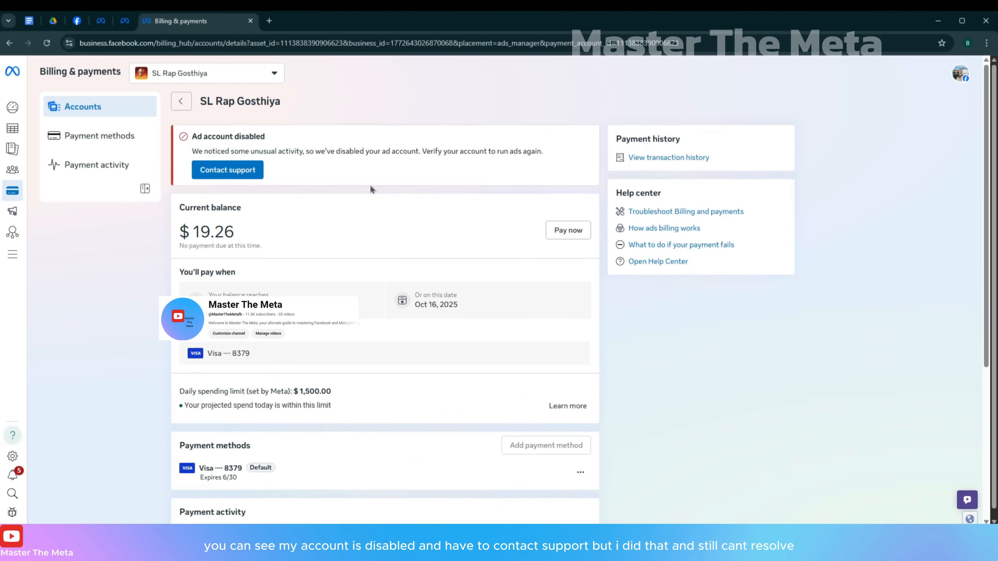
Download Appeal Disabled Advertising Account.zip from its Google Drive page.
{"action": "left_click", "coordinate": [56, 22]}
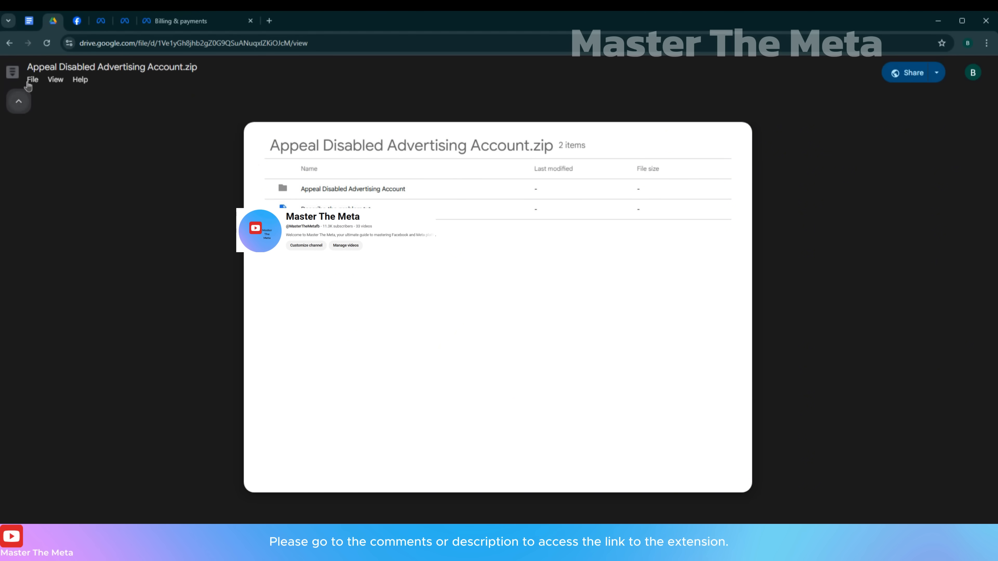
{"action": "left_click", "coordinate": [32, 80]}
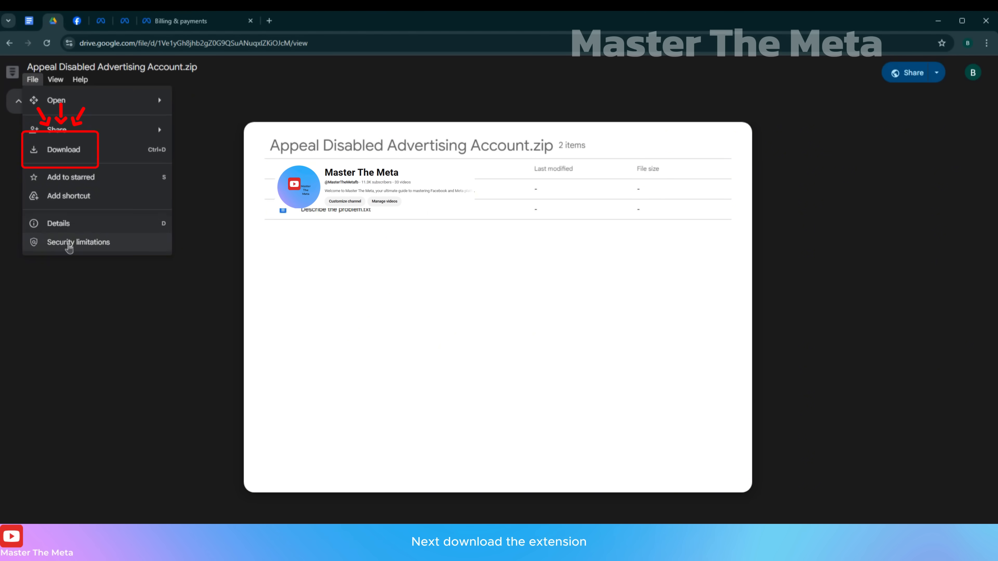
{"action": "left_click", "coordinate": [64, 149]}
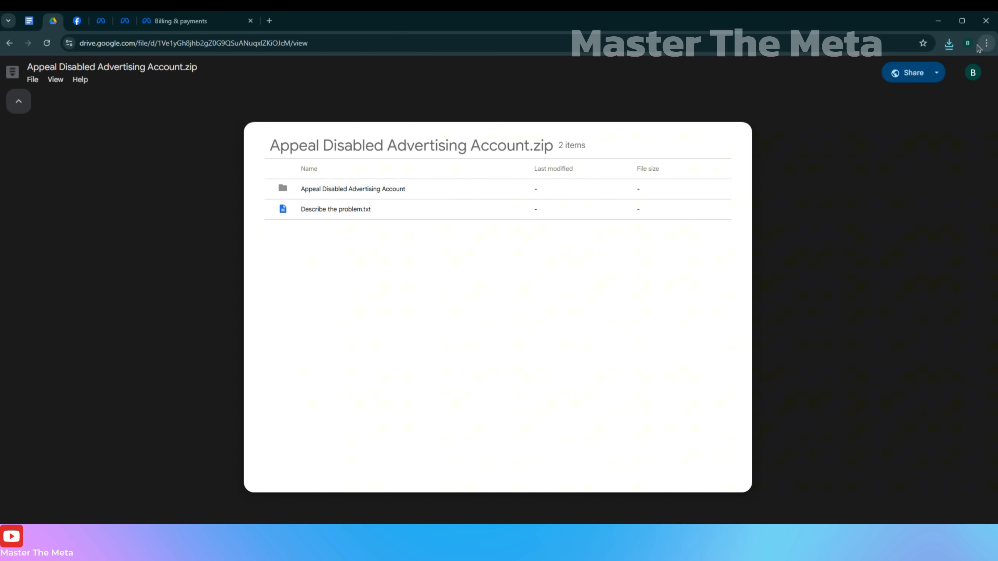
Open the browser's extension manager and enable Developer mode.
{"action": "left_click", "coordinate": [986, 43]}
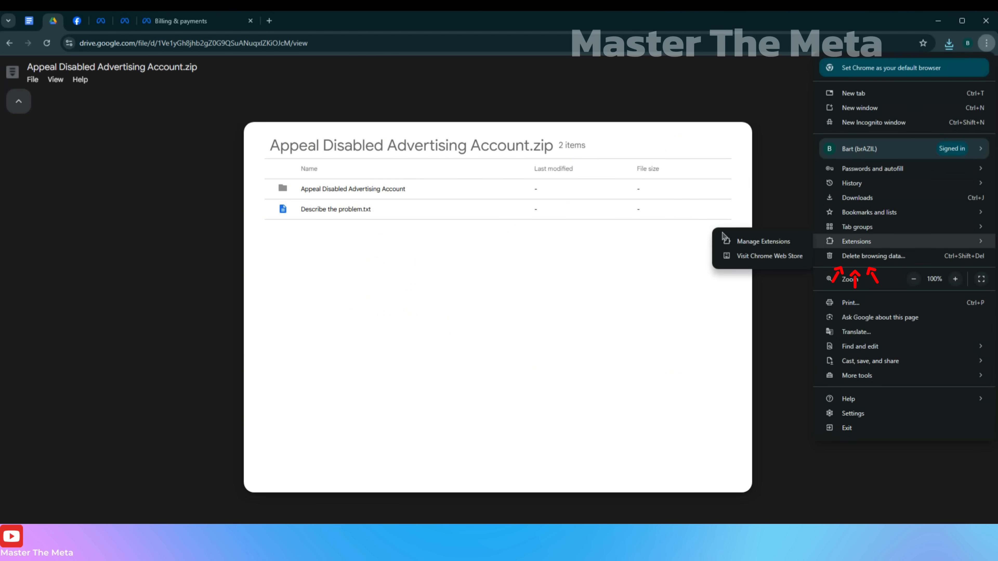
{"action": "left_click", "coordinate": [733, 240]}
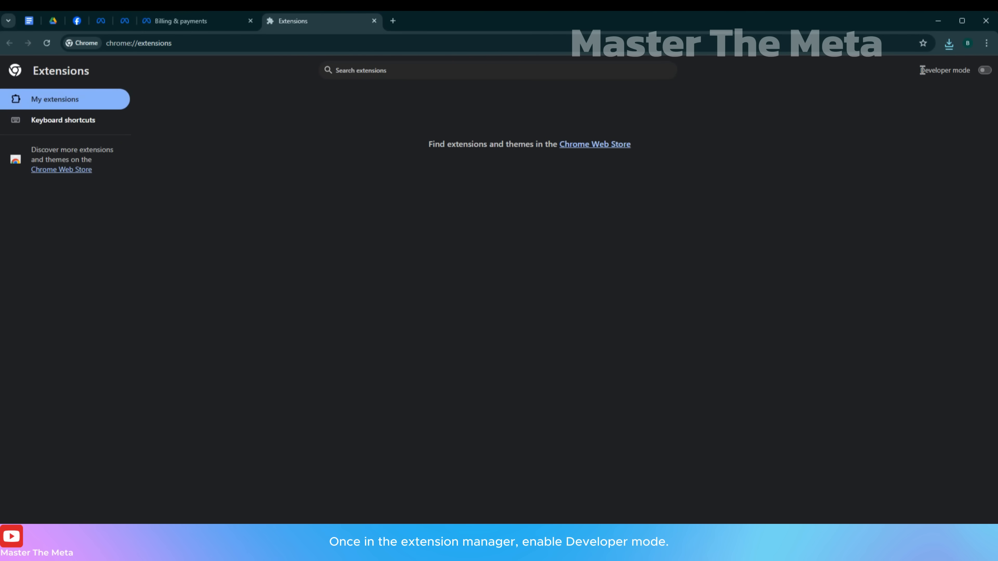
{"action": "left_click", "coordinate": [987, 71]}
{"action": "left_click", "coordinate": [987, 71]}
{"action": "left_click", "coordinate": [985, 70]}
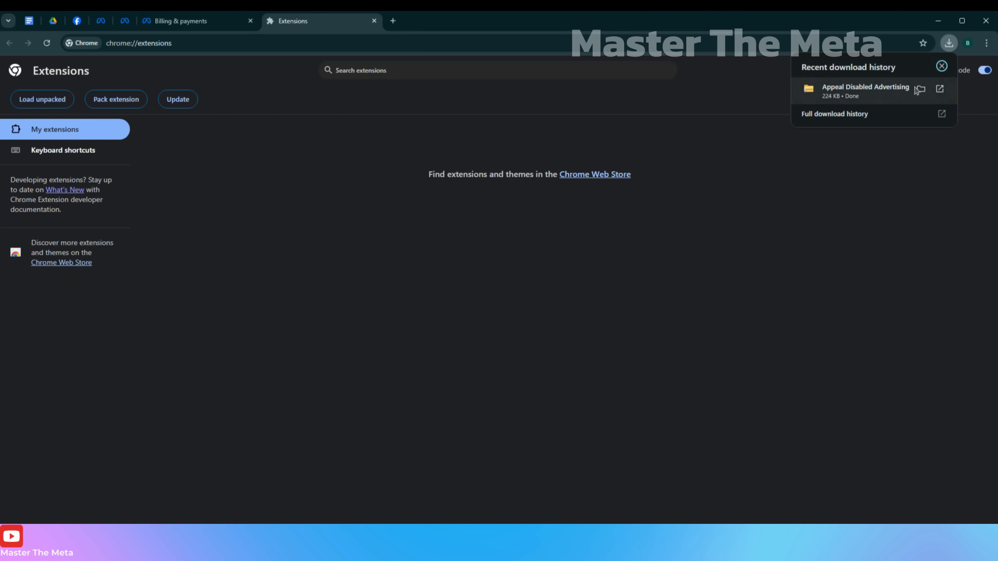
Extract the downloaded Appeal Disabled Advertising Account archive into Downloads with WinRAR and install the extracted folder as a browser extension.
{"action": "left_click", "coordinate": [920, 90]}
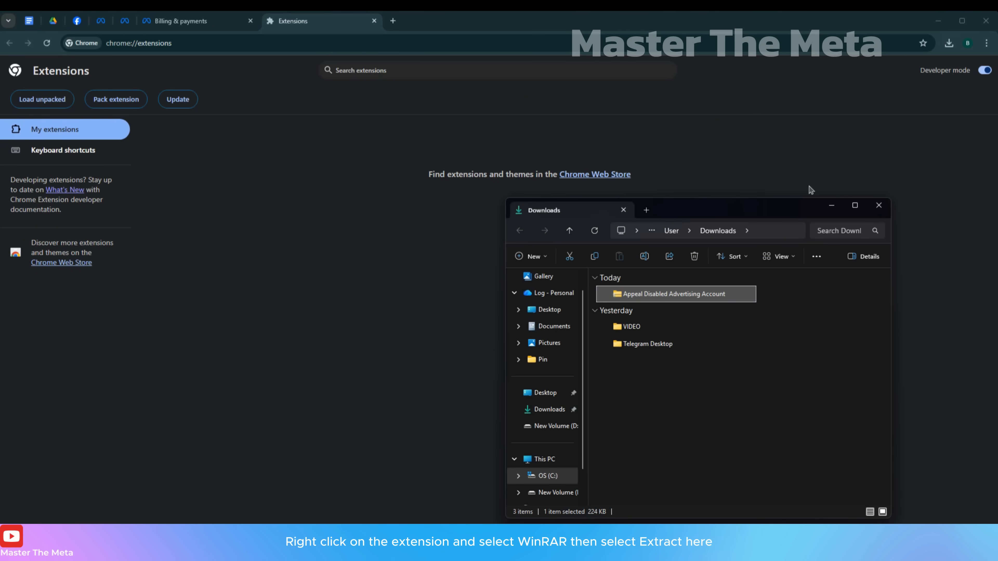
{"action": "left_click_drag", "start_coordinate": [777, 212], "coordinate": [835, 133]}
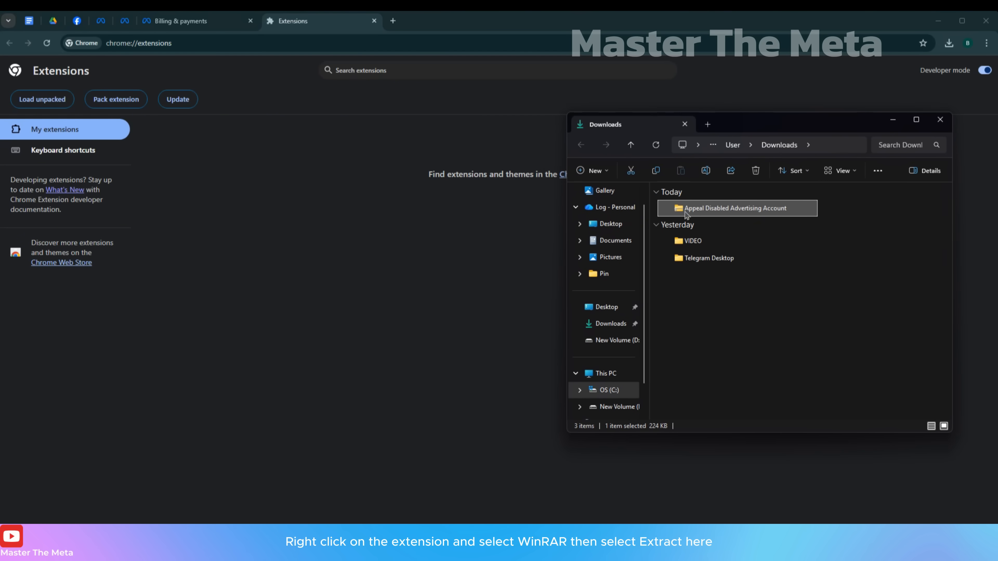
{"action": "right_click", "coordinate": [735, 213]}
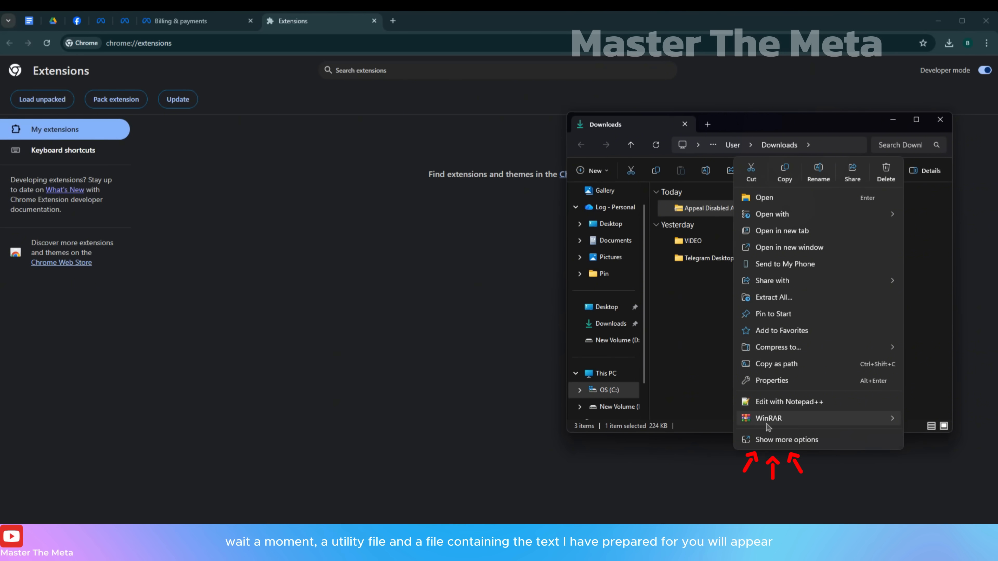
{"action": "mouse_move", "coordinate": [768, 426]}
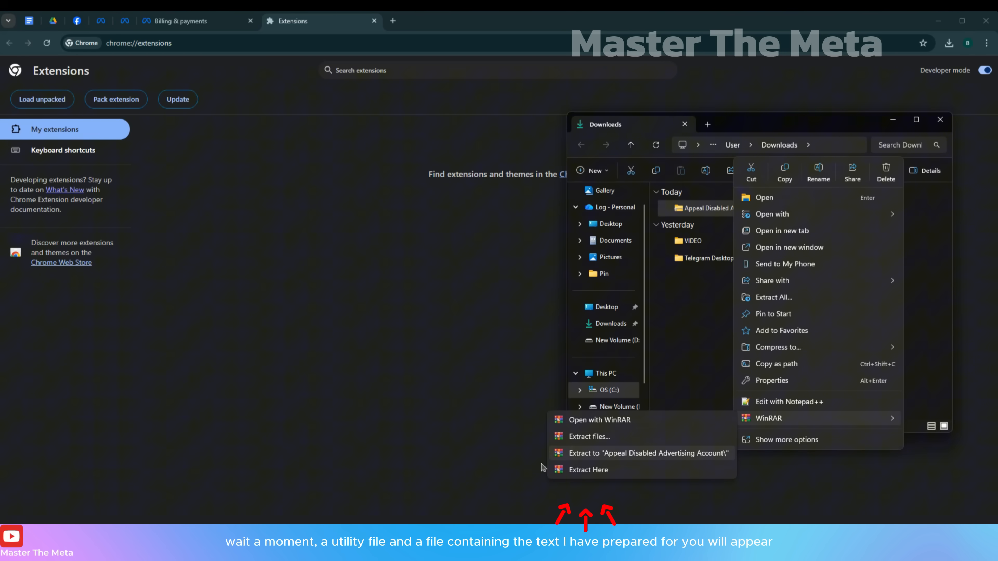
{"action": "left_click", "coordinate": [588, 470]}
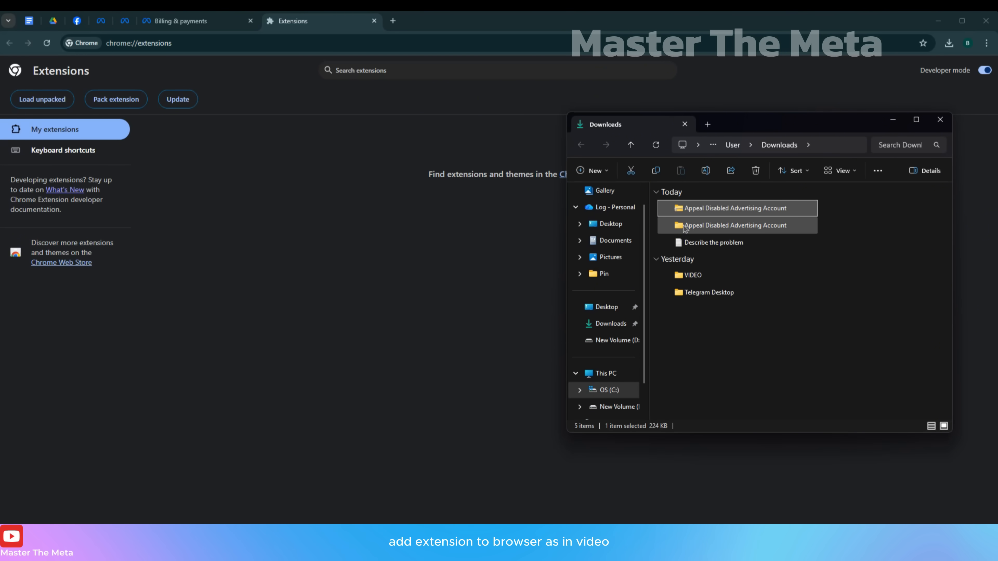
{"action": "left_click_drag", "start_coordinate": [679, 230], "coordinate": [428, 257]}
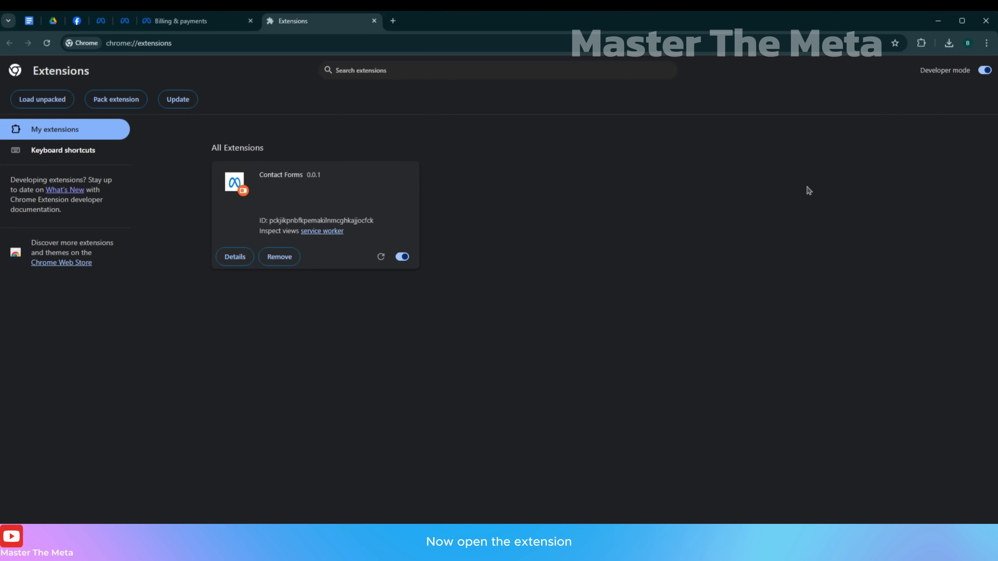
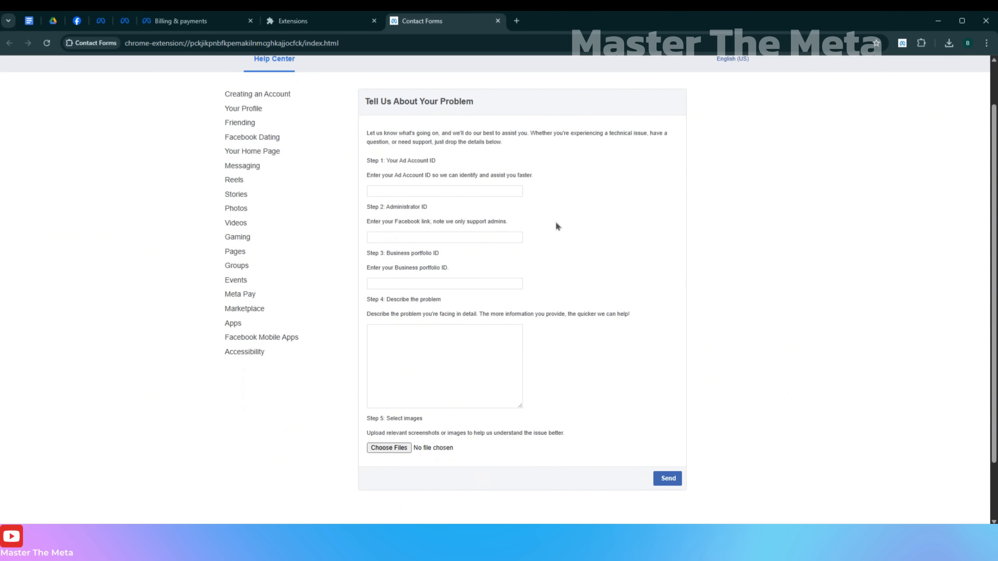
Check where the Contact Forms page's Creating an Account and Gaming links lead, and return to the form.
{"action": "left_click", "coordinate": [266, 98]}
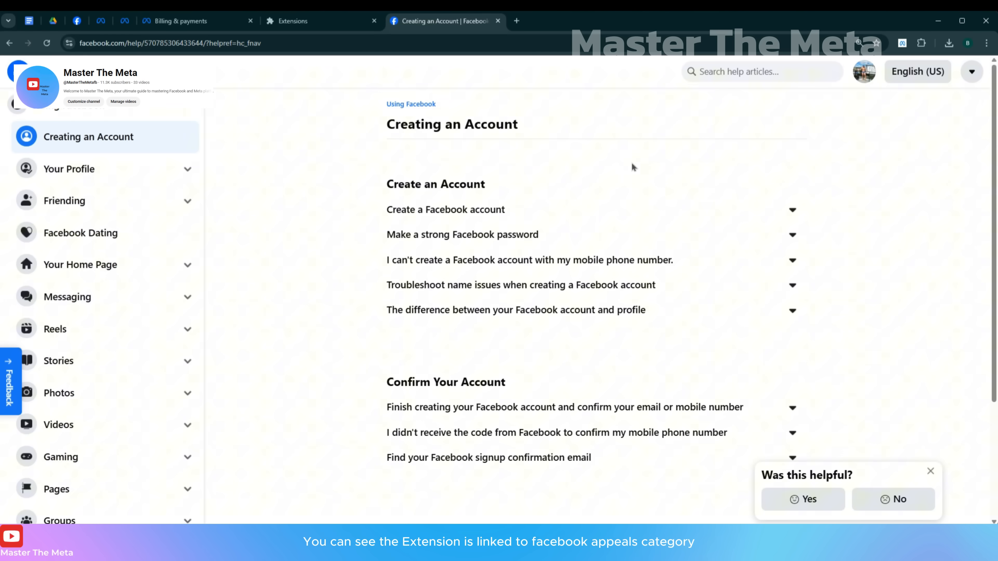
{"action": "left_click", "coordinate": [9, 44]}
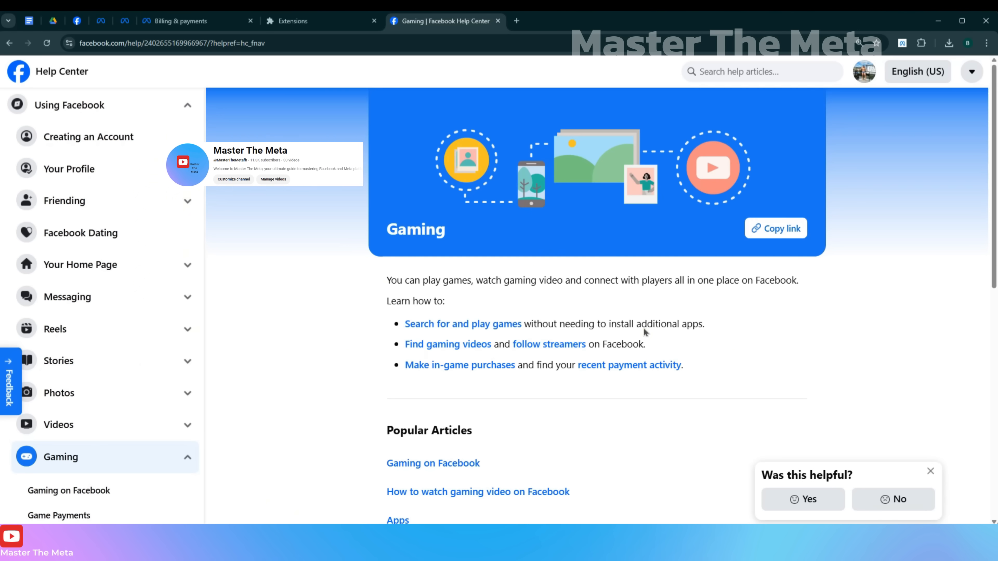
{"action": "left_click", "coordinate": [9, 44]}
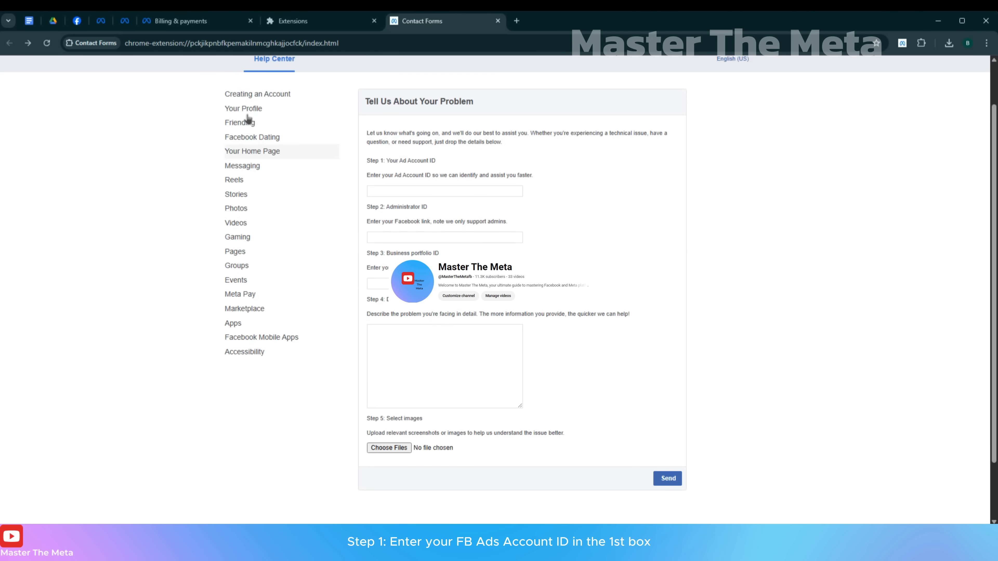
Copy the ad account ID from the Billing & payments page address into the form's Ad Account ID field.
{"action": "left_click", "coordinate": [198, 25]}
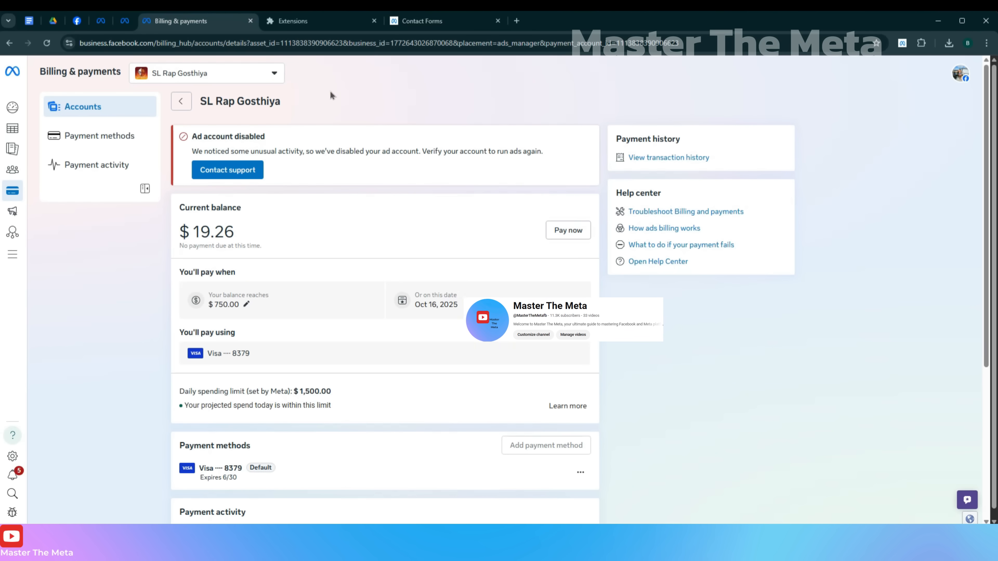
{"action": "left_click_drag", "start_coordinate": [311, 42], "coordinate": [374, 42]}
{"action": "key", "text": "ctrl+c"}
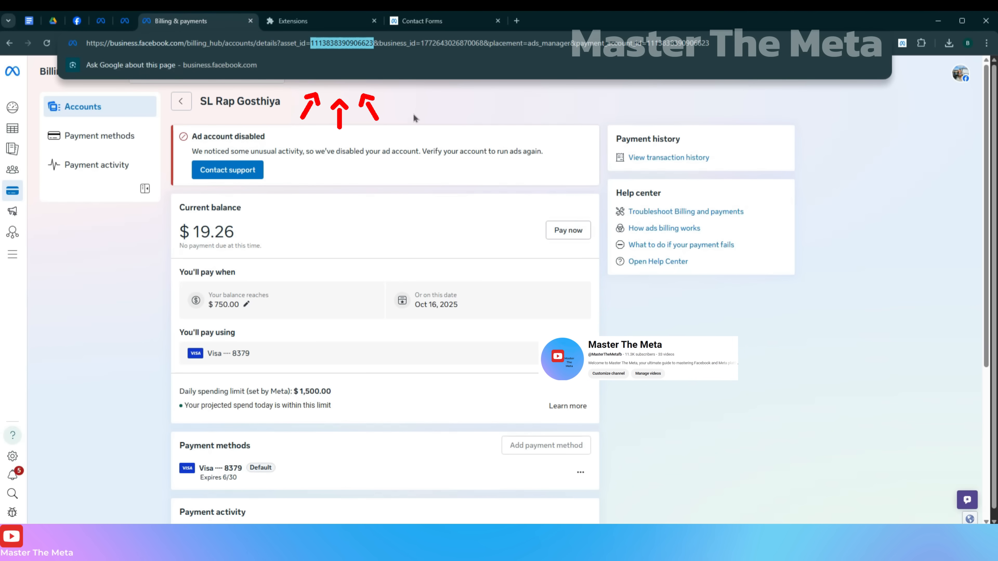
{"action": "left_click", "coordinate": [405, 114]}
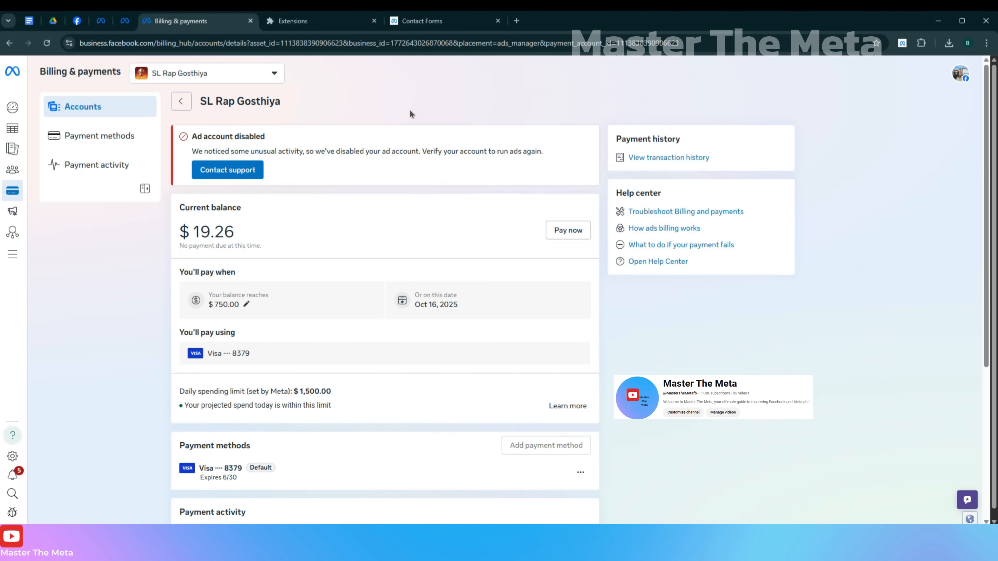
{"action": "left_click", "coordinate": [445, 20]}
{"action": "left_click", "coordinate": [421, 191]}
{"action": "key", "text": "ctrl+v"}
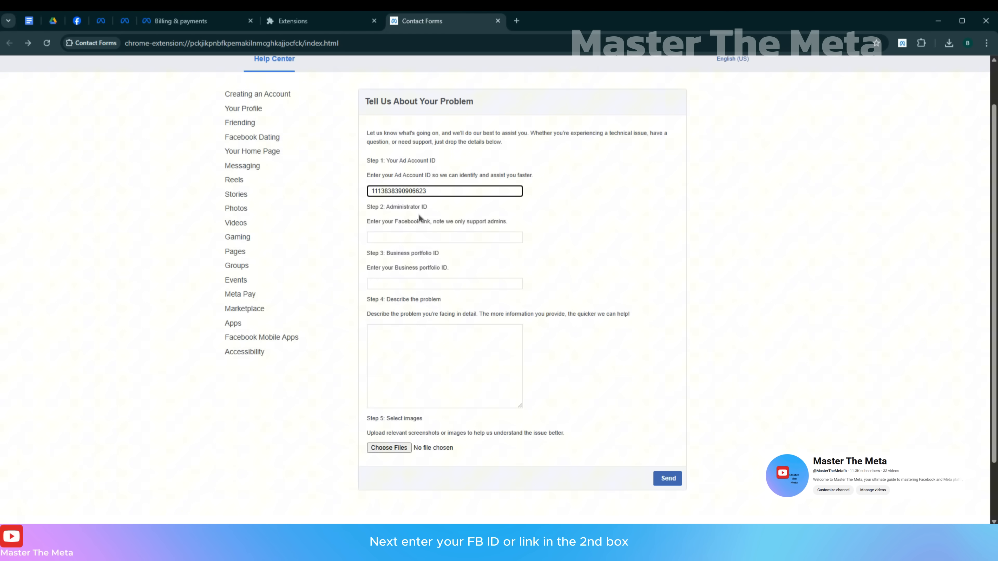
Copy the Facebook profile ID from the Accounts Center page address into the form's Administrator ID field.
{"action": "left_click", "coordinate": [76, 20]}
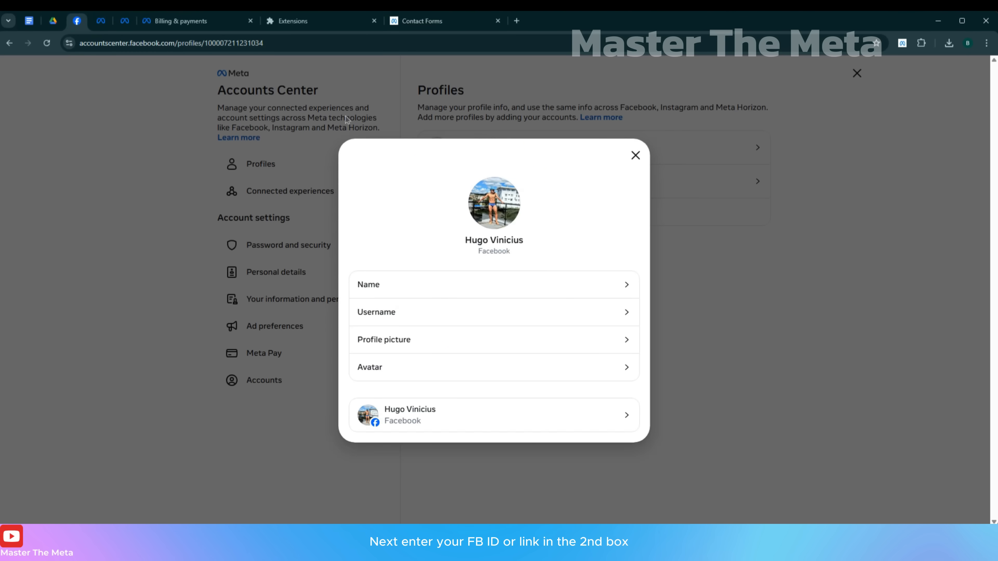
{"action": "double_click", "coordinate": [227, 45]}
{"action": "key", "text": "ctrl+c"}
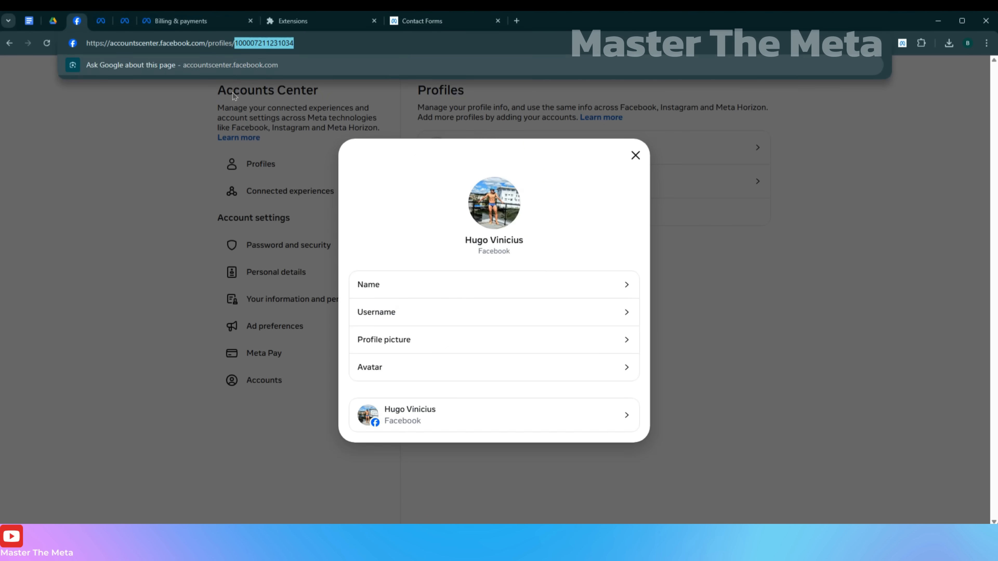
{"action": "left_click", "coordinate": [179, 149]}
{"action": "left_click", "coordinate": [458, 23]}
{"action": "left_click", "coordinate": [422, 240]}
{"action": "key", "text": "ctrl+v"}
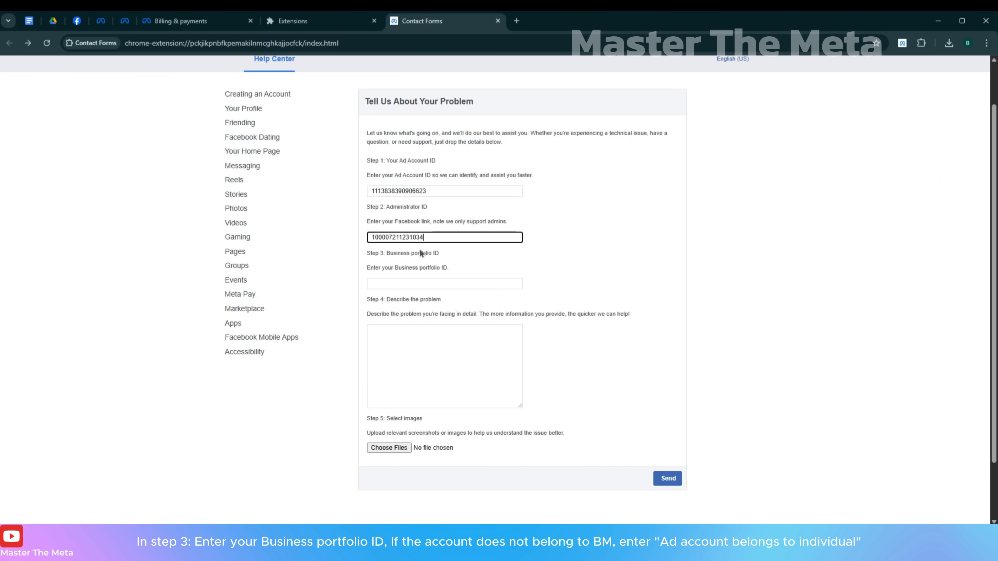
Copy the business portfolio ID from the Business portfolio info page into the form's Business portfolio ID field.
{"action": "left_click", "coordinate": [184, 21]}
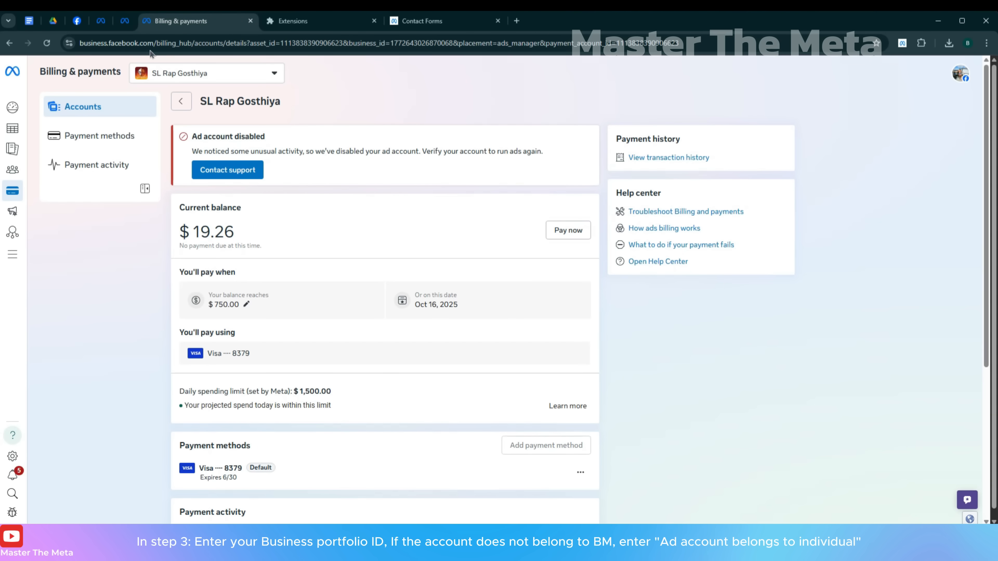
{"action": "left_click", "coordinate": [101, 21]}
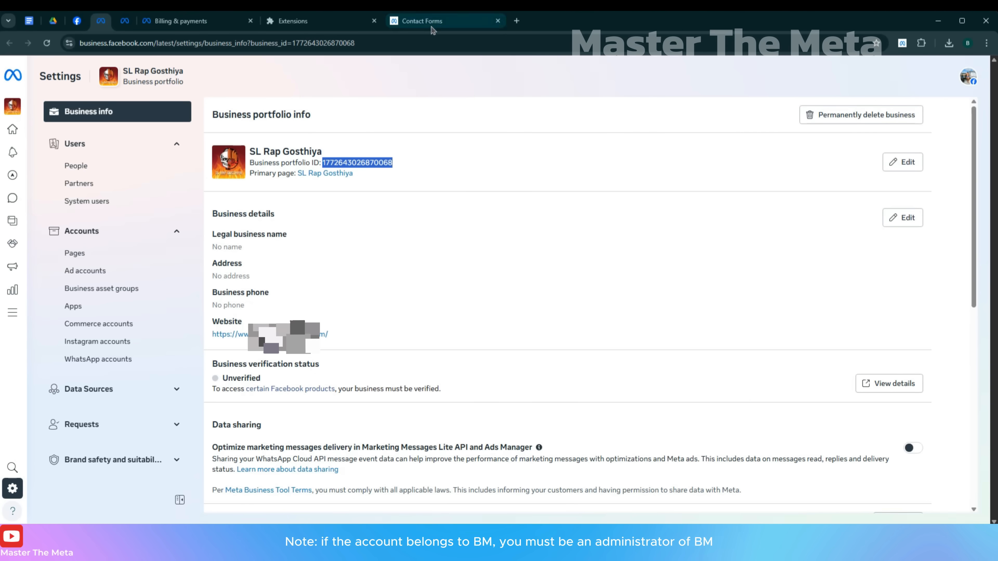
{"action": "left_click", "coordinate": [422, 21]}
{"action": "left_click", "coordinate": [402, 278]}
{"action": "key", "text": "ctrl+v"}
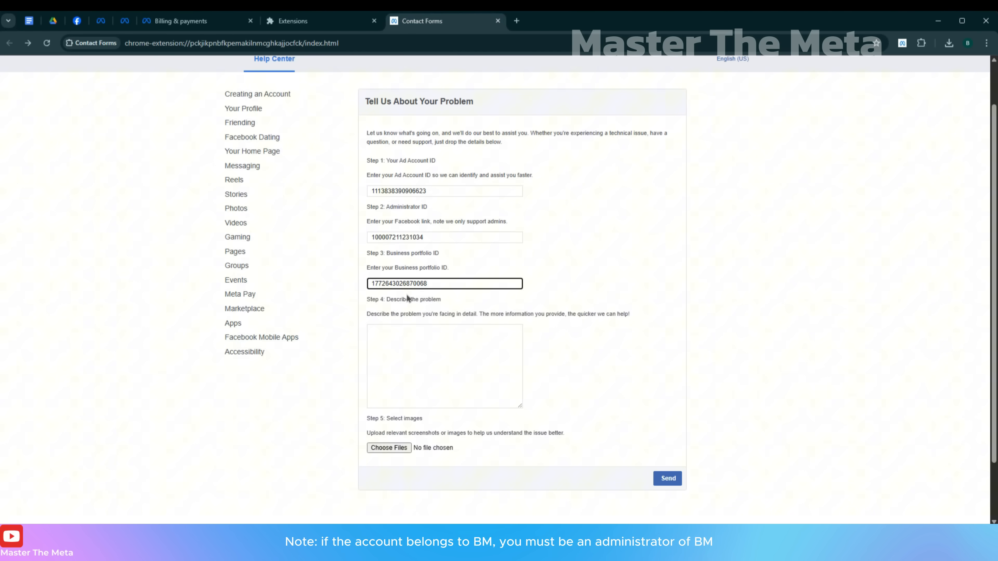
Copy the whole appeal letter from the Google Docs document into the form's problem description and enlarge the text box.
{"action": "left_click", "coordinate": [30, 21]}
{"action": "key", "text": "ctrl+a"}
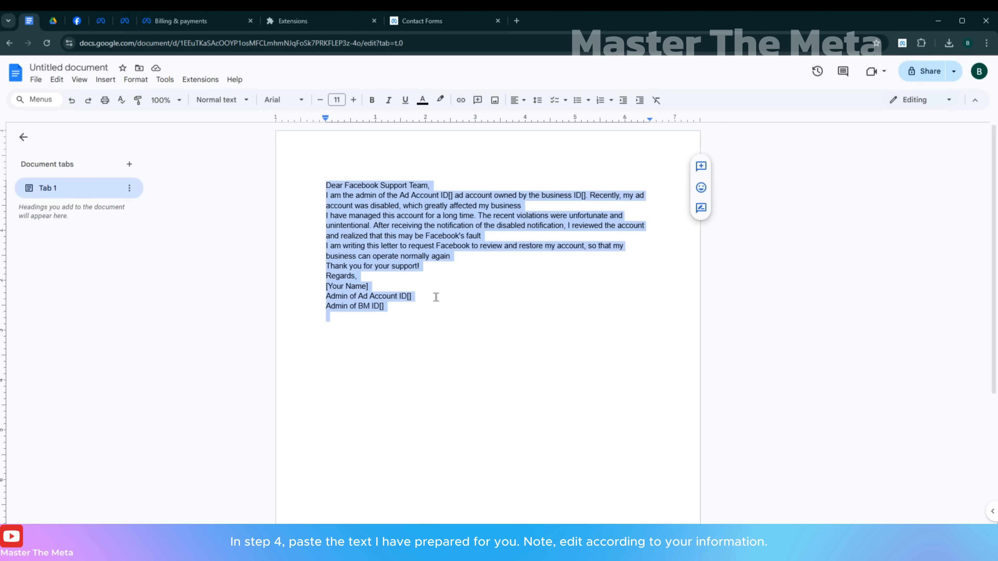
{"action": "left_click", "coordinate": [401, 22]}
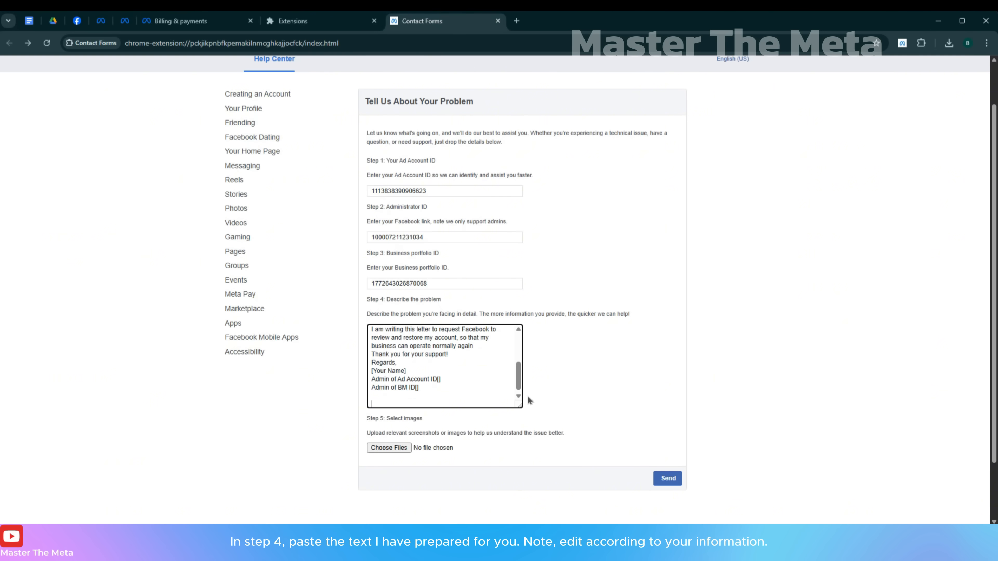
{"action": "left_click_drag", "start_coordinate": [519, 404], "coordinate": [703, 436]}
{"action": "scroll", "coordinate": [584, 393], "scroll_direction": "up", "scroll_amount": 3}
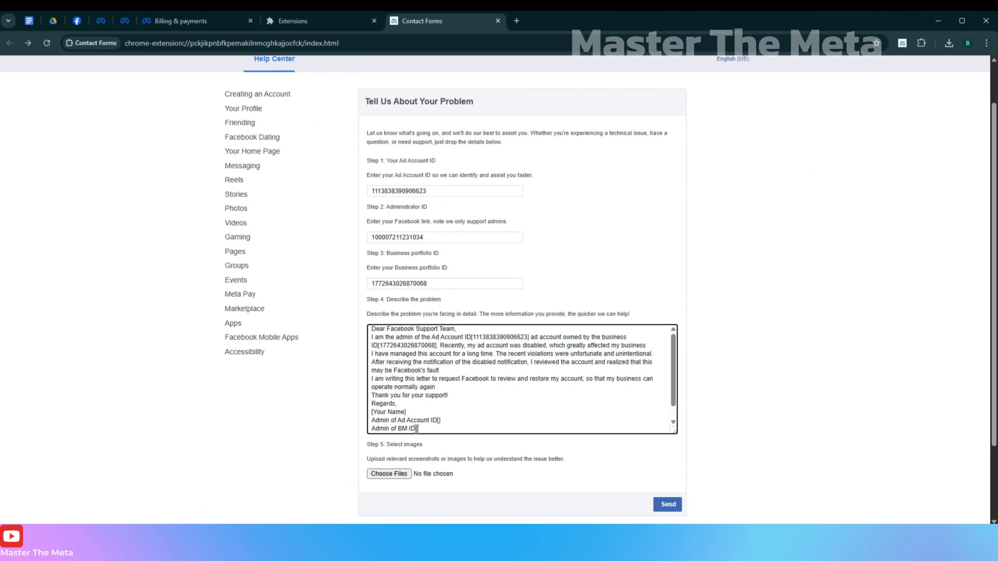
Fill the empty brackets in the letter's signature with the business portfolio ID and the ad account ID.
{"action": "key", "text": "ctrl+v"}
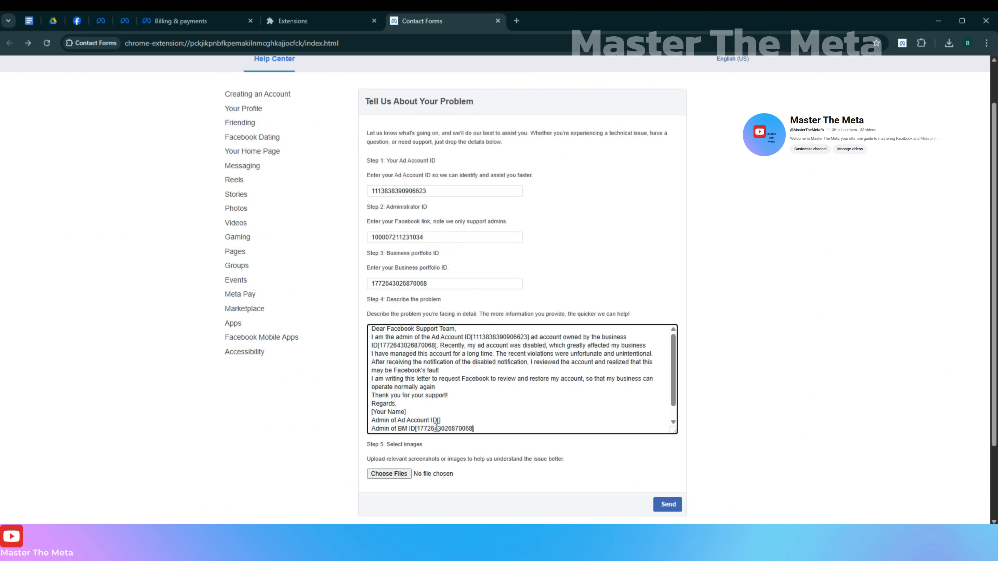
{"action": "double_click", "coordinate": [498, 337]}
{"action": "key", "text": "ctrl+c"}
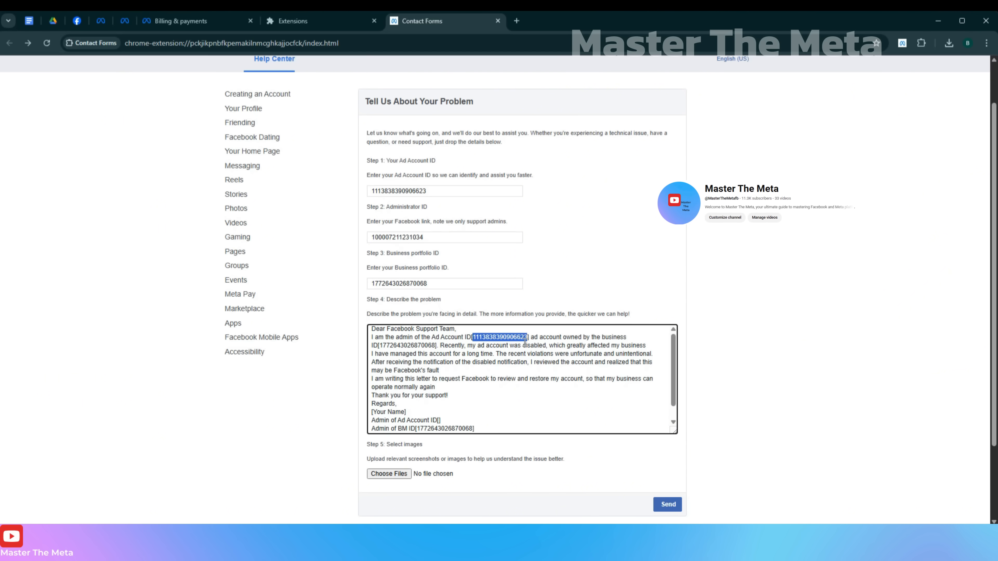
{"action": "left_click", "coordinate": [438, 420]}
{"action": "key", "text": "ctrl+v"}
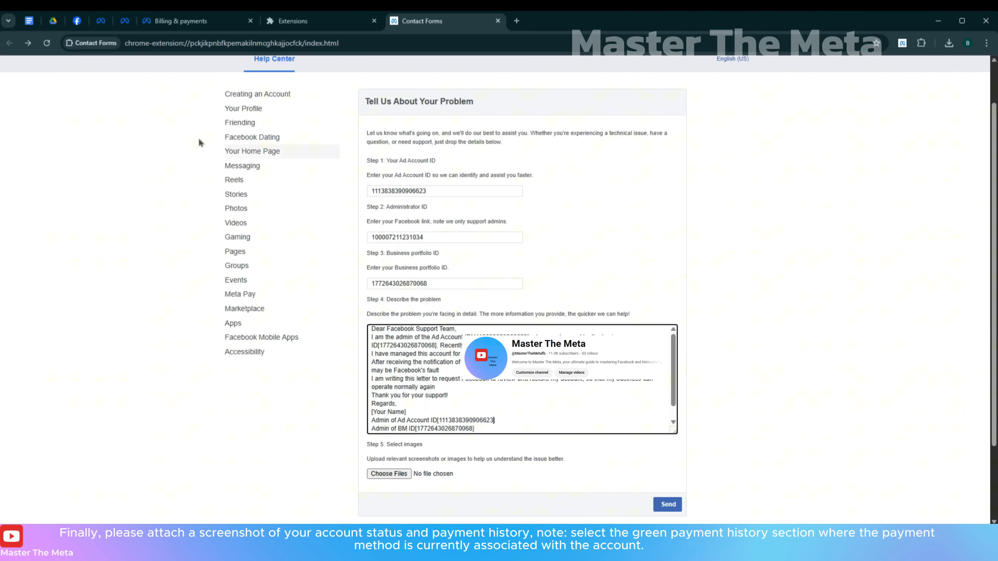
Capture a screenshot of the ad account's payment activity page with its list of paid transactions.
{"action": "left_click", "coordinate": [126, 21]}
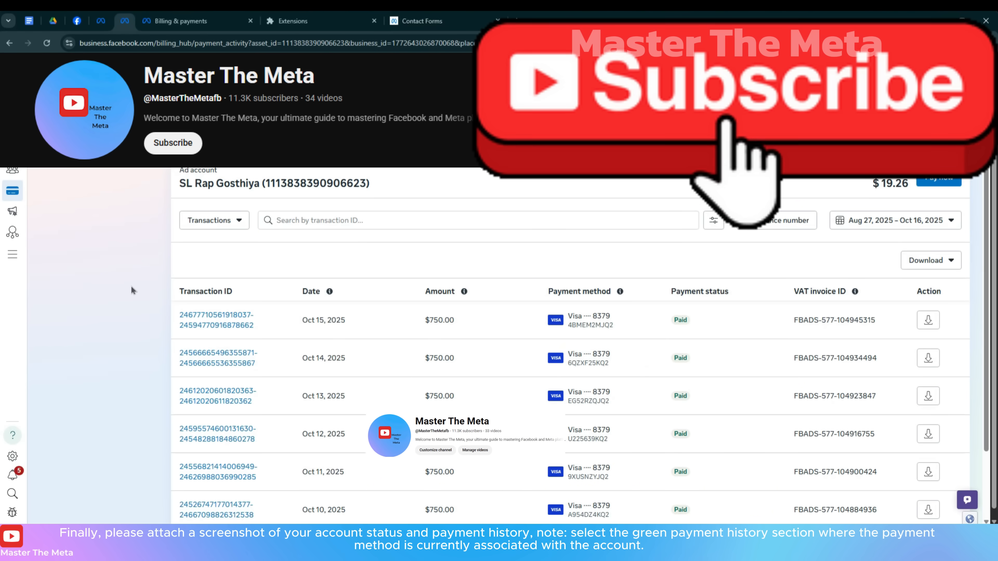
{"action": "key", "text": "super+shift+s"}
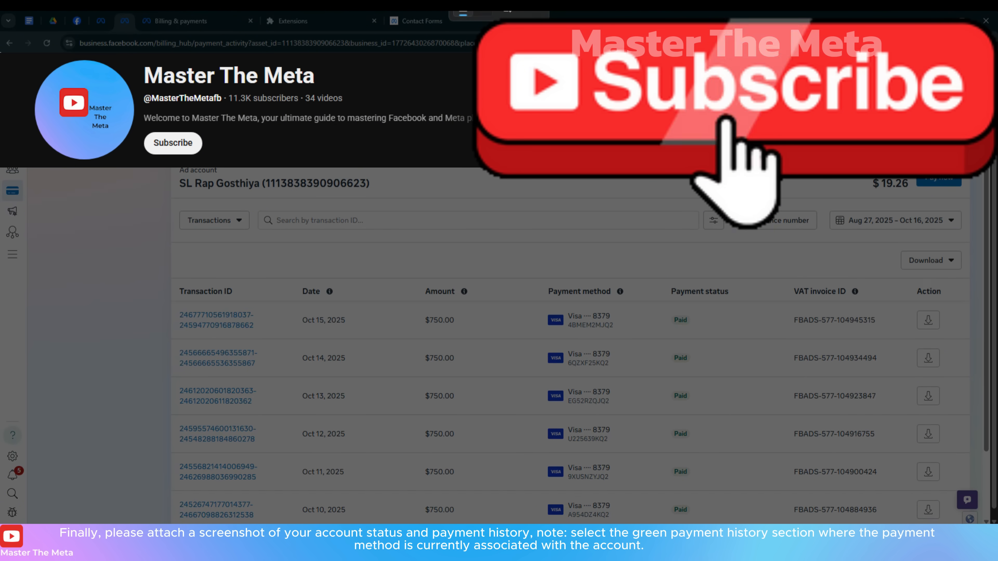
{"action": "left_click_drag", "start_coordinate": [1, 52], "coordinate": [997, 526]}
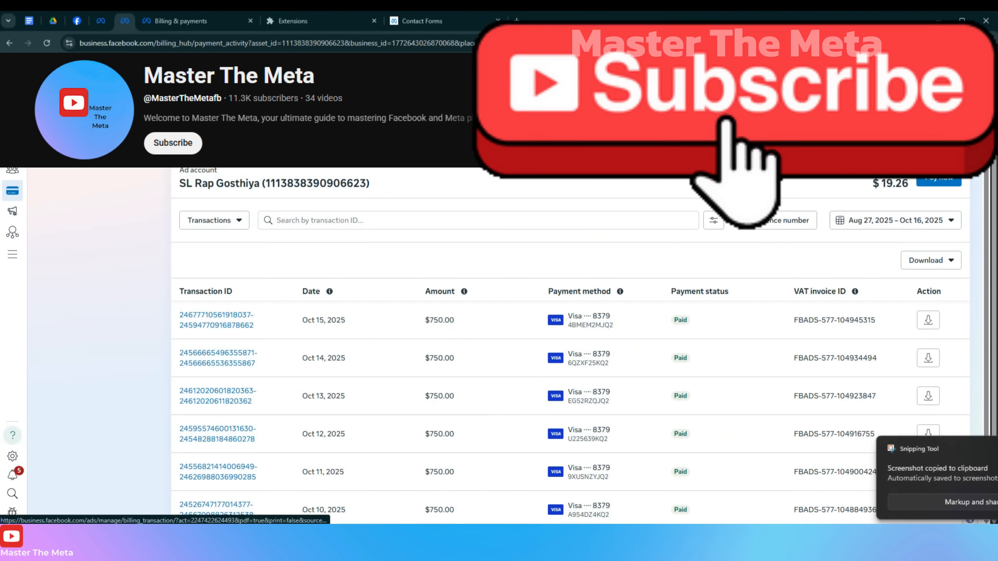
{"action": "left_click", "coordinate": [909, 474]}
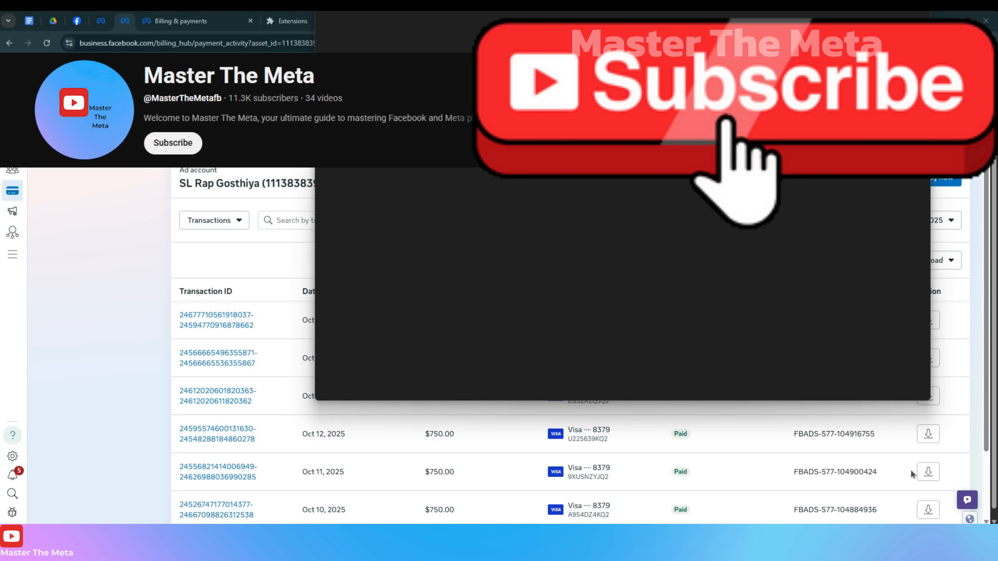
{"action": "left_click_drag", "start_coordinate": [742, 17], "coordinate": [770, 71]}
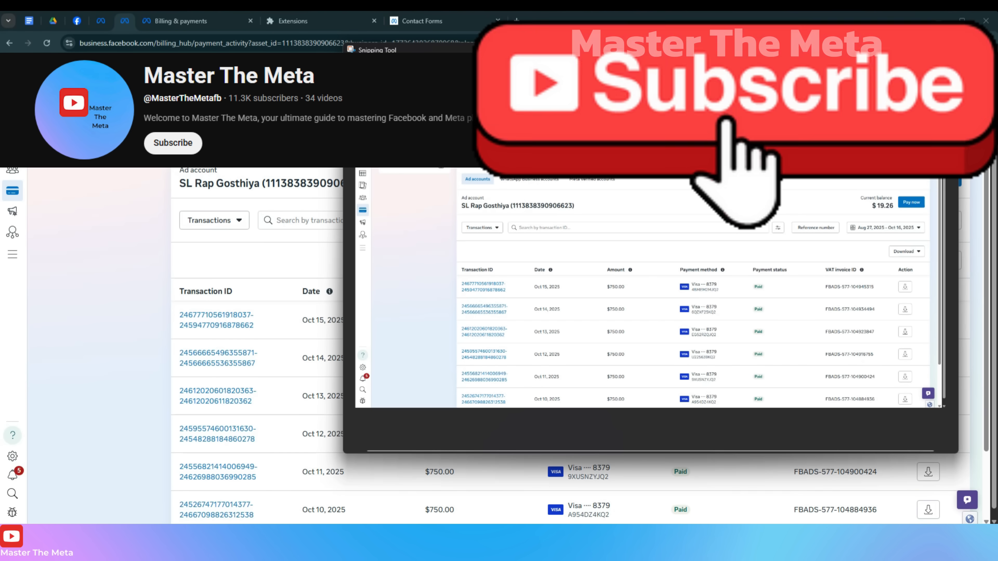
{"action": "left_click", "coordinate": [880, 72]}
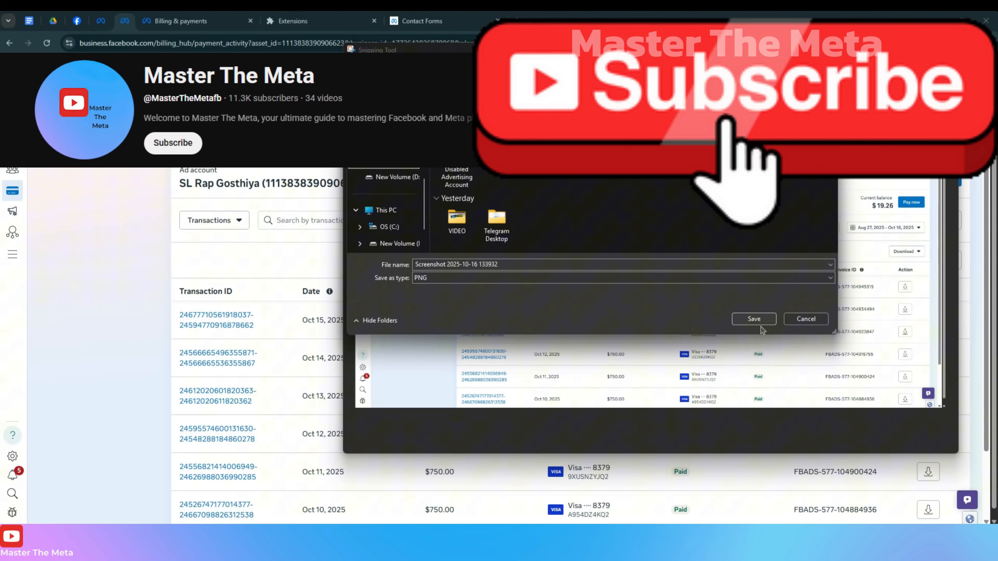
{"action": "left_click", "coordinate": [761, 325]}
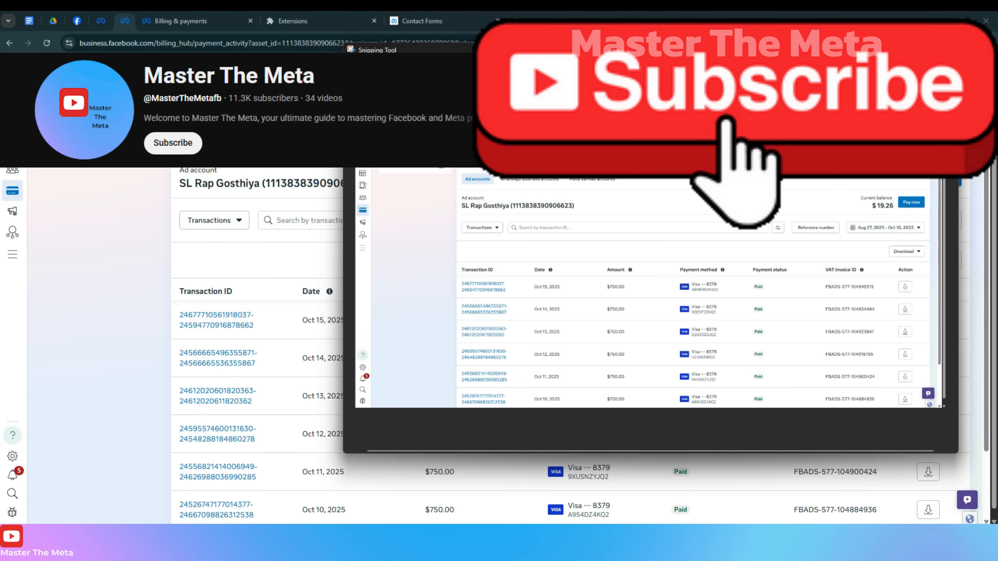
{"action": "left_click", "coordinate": [946, 50]}
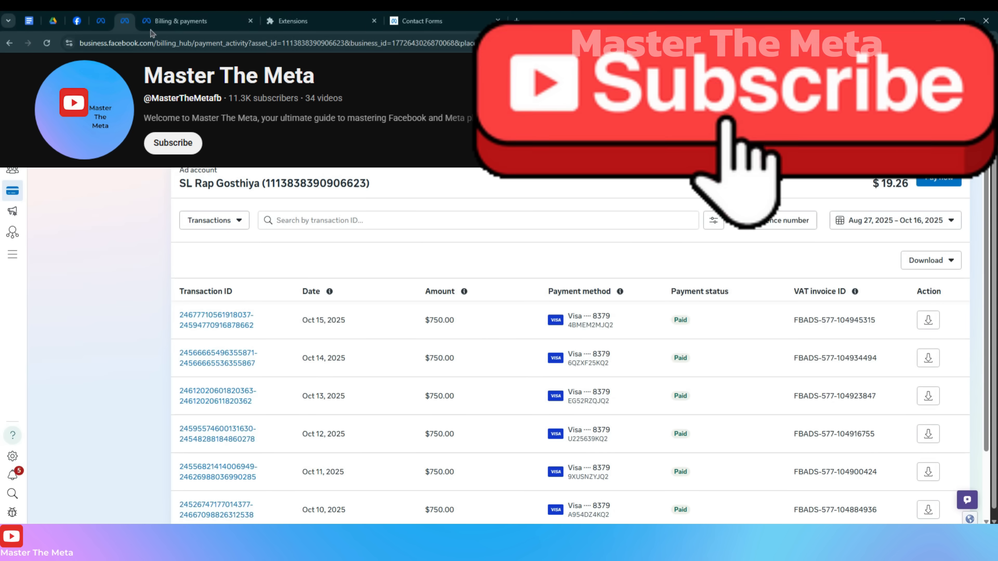
Capture a screenshot of the ad account's Billing & payments page containing the "Ad account disabled" notice and current balance.
{"action": "left_click", "coordinate": [182, 26]}
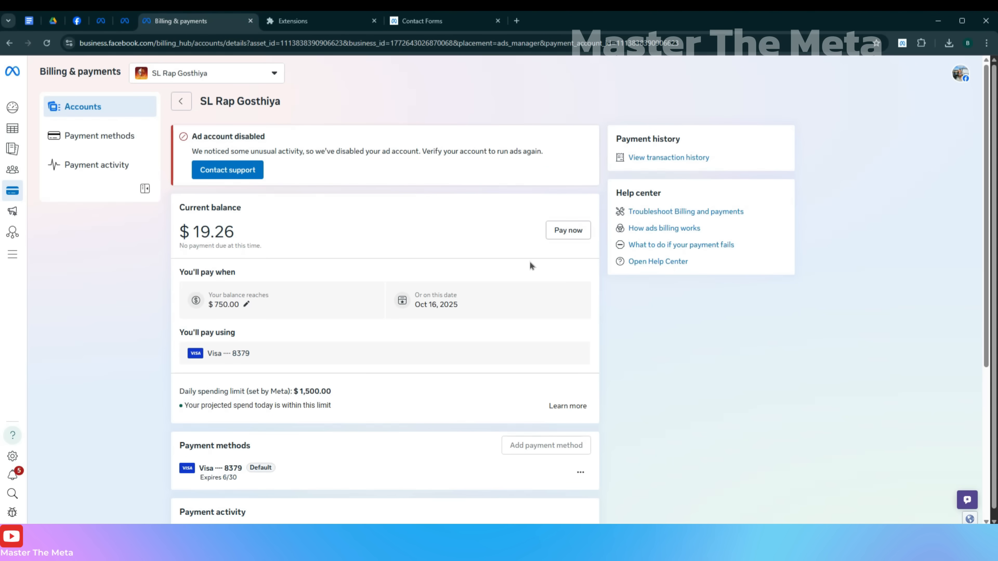
{"action": "key", "text": "super+shift+s"}
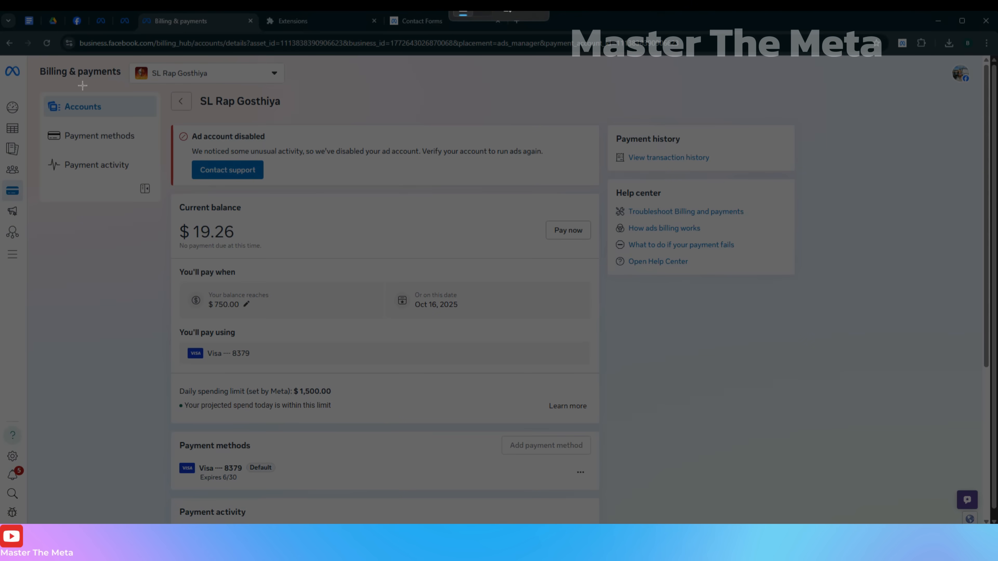
{"action": "left_click_drag", "start_coordinate": [30, 56], "coordinate": [993, 499]}
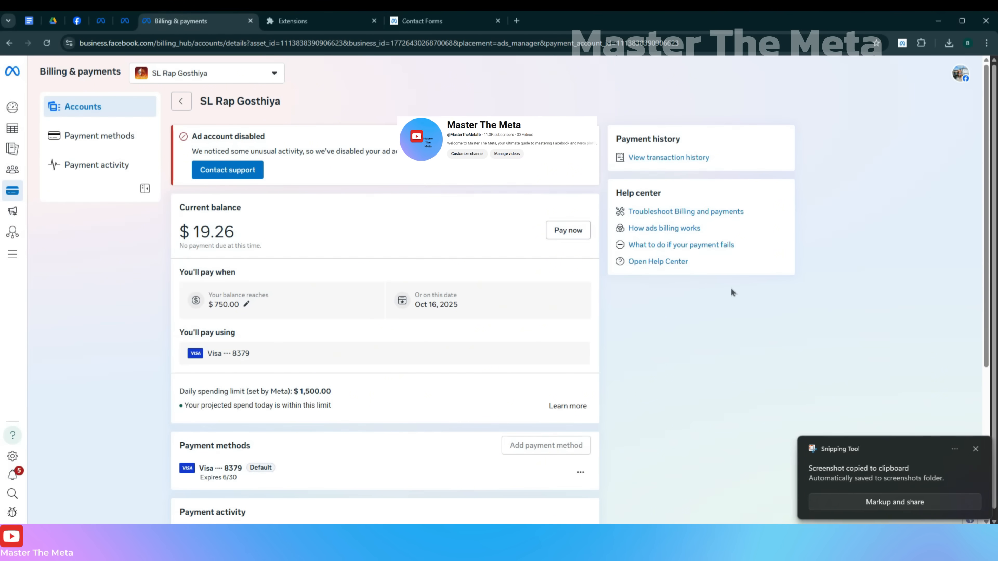
{"action": "left_click", "coordinate": [881, 471]}
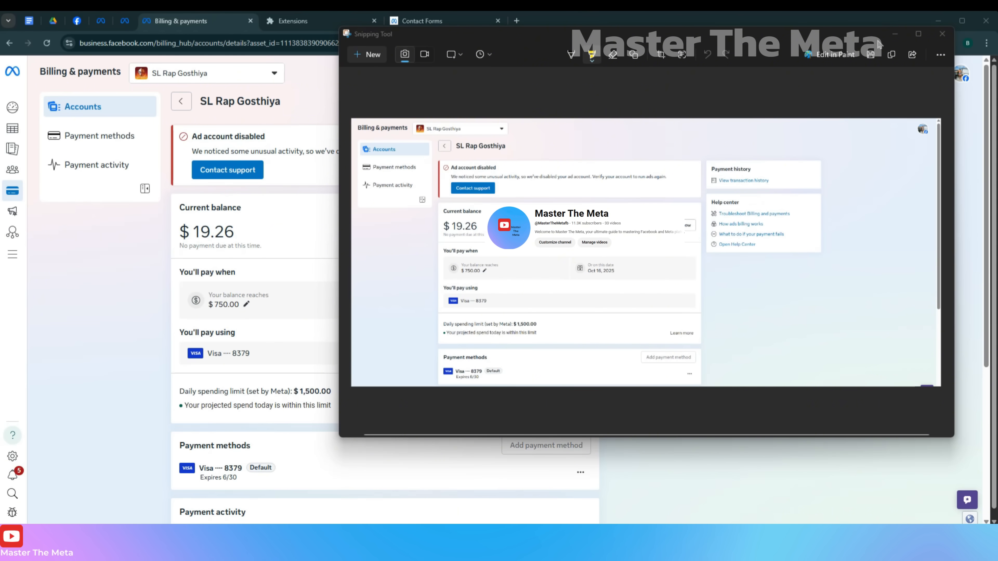
{"action": "left_click", "coordinate": [871, 55]}
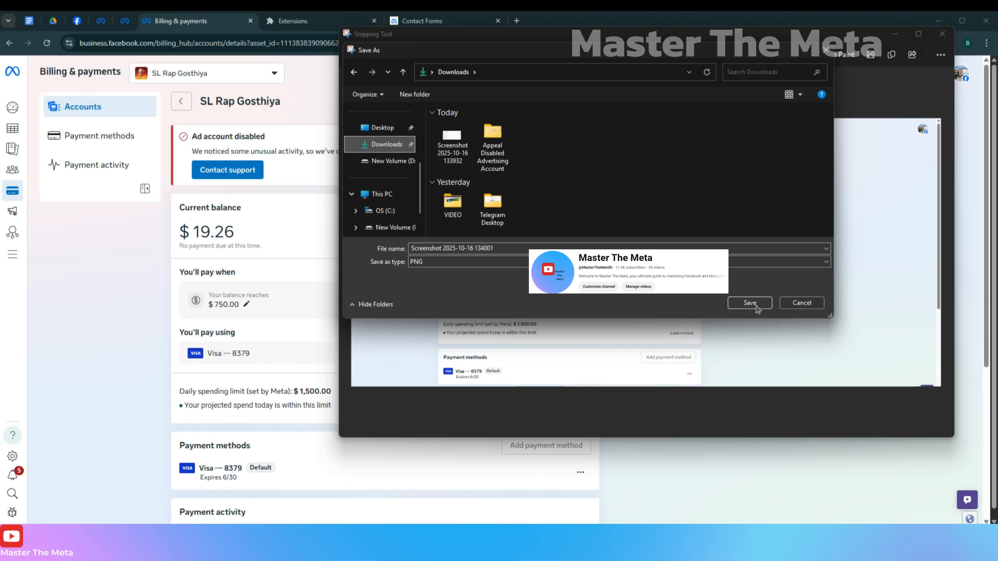
{"action": "left_click", "coordinate": [753, 306]}
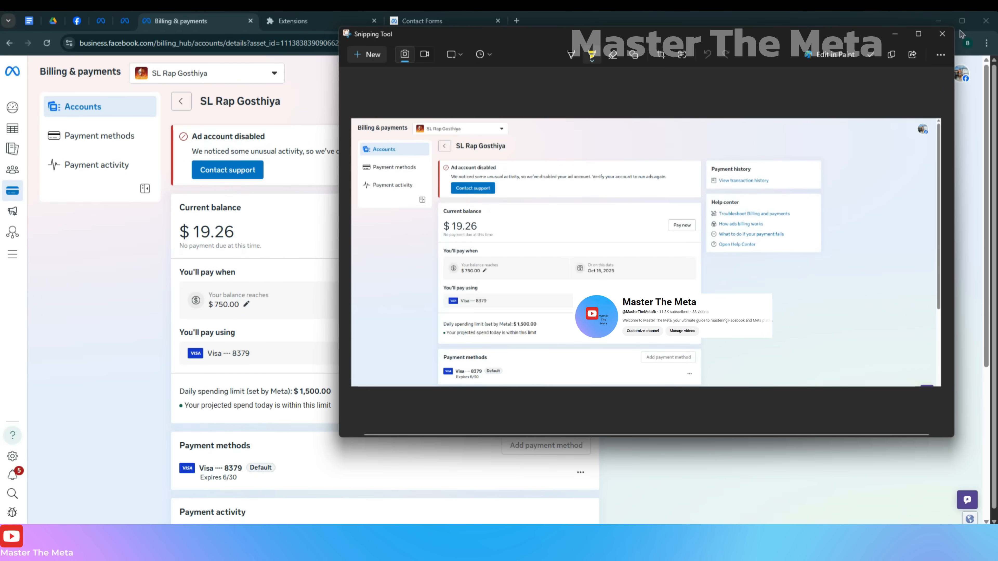
{"action": "left_click", "coordinate": [942, 34]}
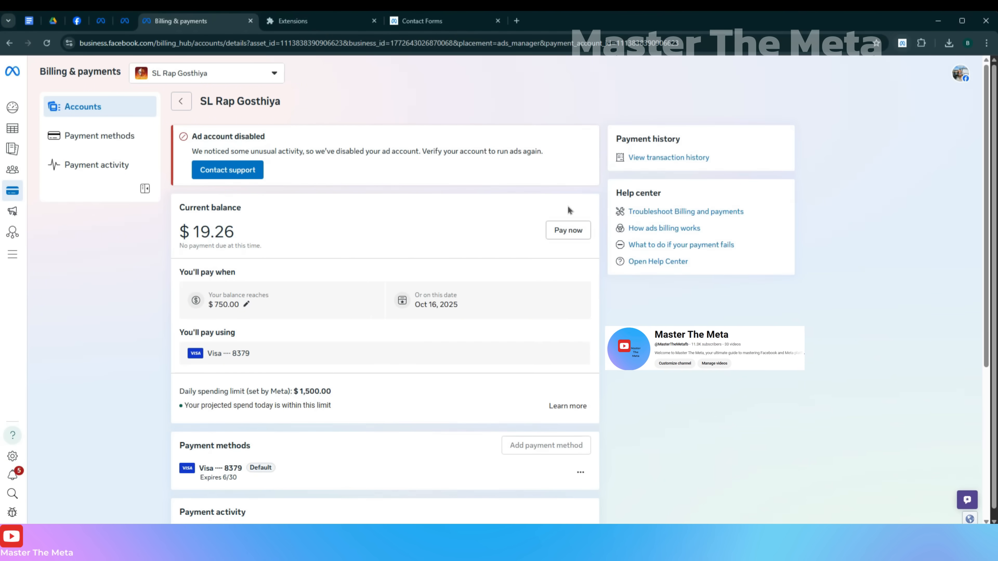
Attach the two saved screenshots, 134001 and 133932, from Downloads to the Contact Forms page's image upload.
{"action": "left_click", "coordinate": [424, 21]}
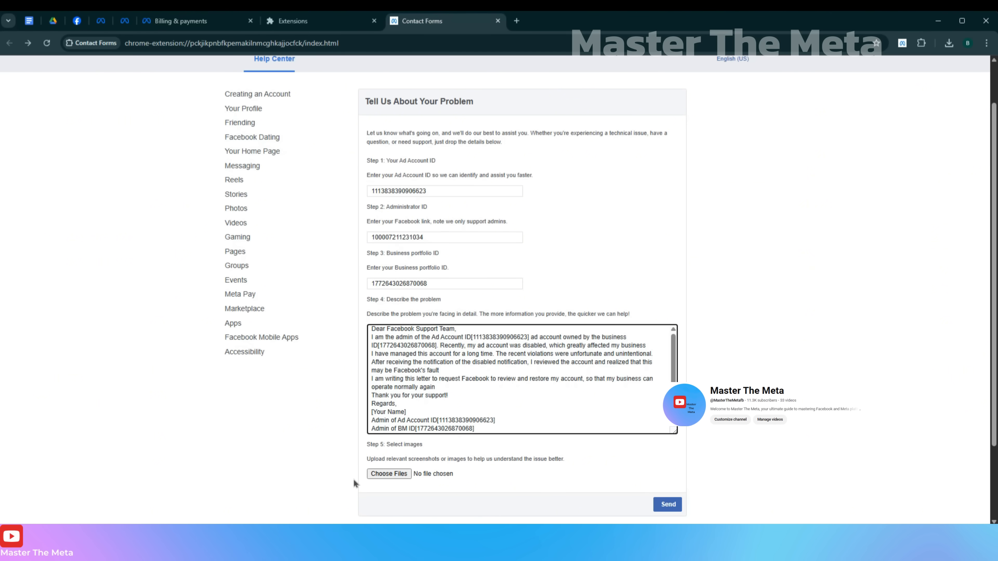
{"action": "left_click", "coordinate": [406, 475]}
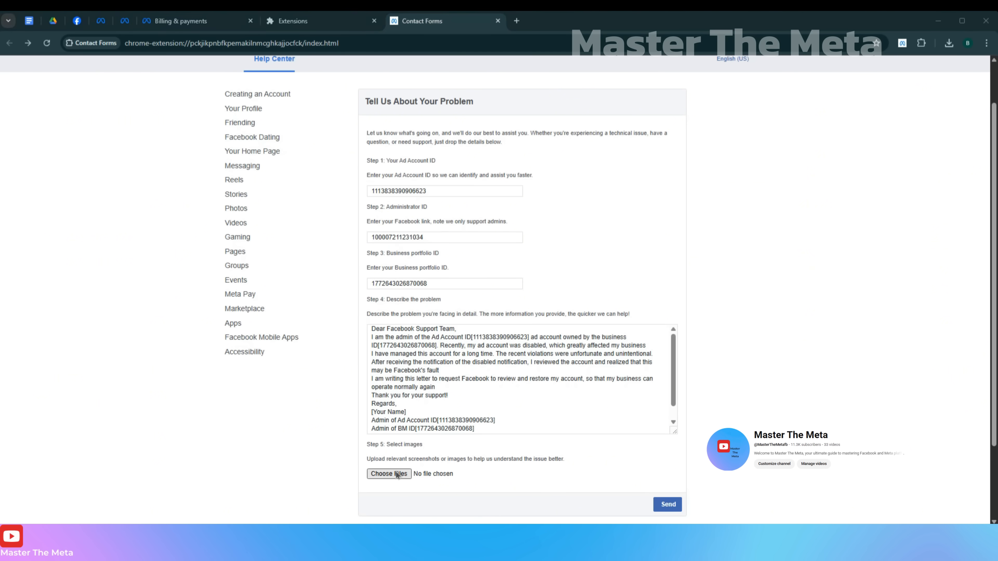
{"action": "left_click", "coordinate": [114, 112]}
{"action": "left_click", "coordinate": [153, 112], "text": "ctrl"}
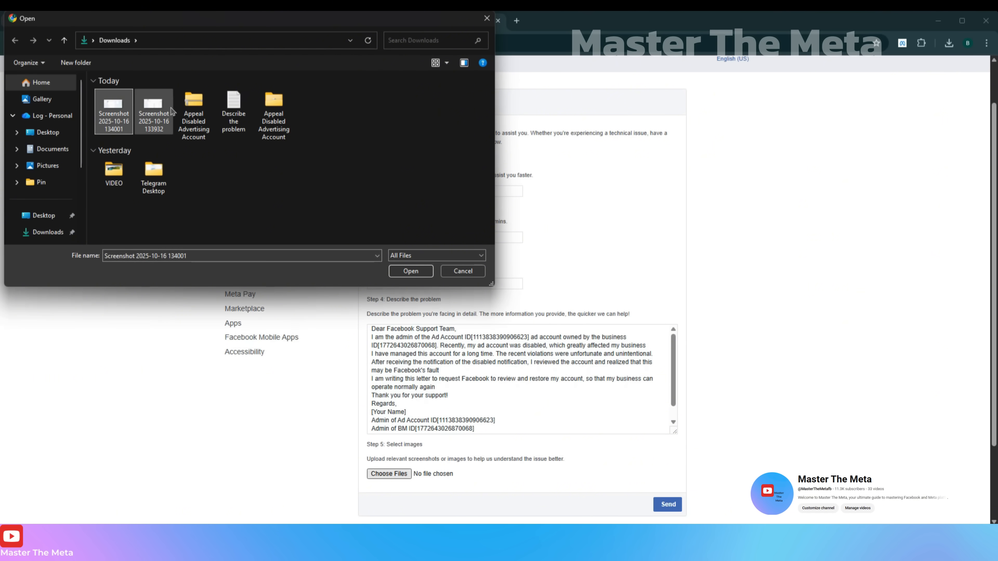
{"action": "left_click", "coordinate": [410, 270]}
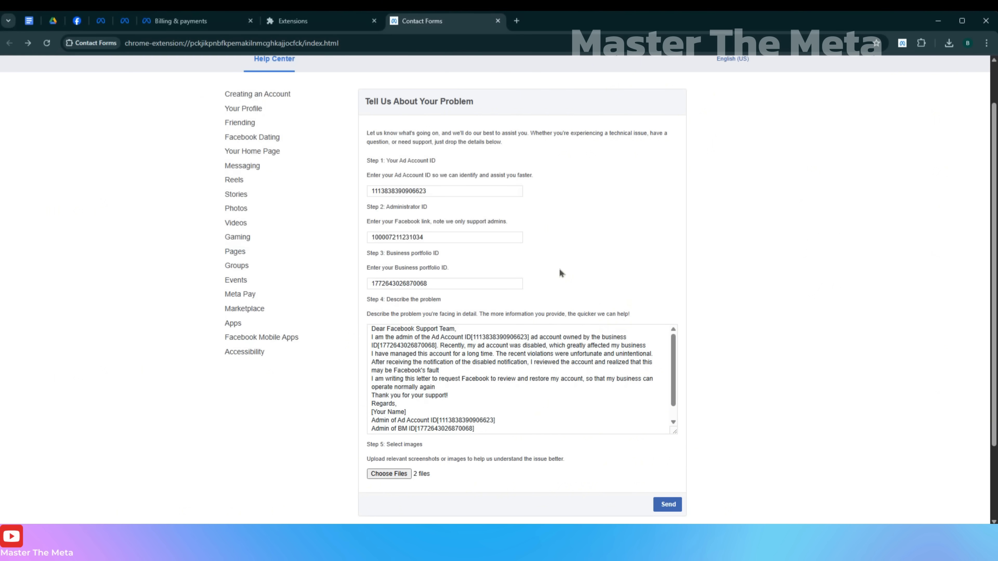
Submit the completed appeal form and dismiss the submission message.
{"action": "scroll", "coordinate": [688, 317], "scroll_direction": "down", "scroll_amount": 2}
{"action": "scroll", "coordinate": [688, 318], "scroll_direction": "up", "scroll_amount": 2}
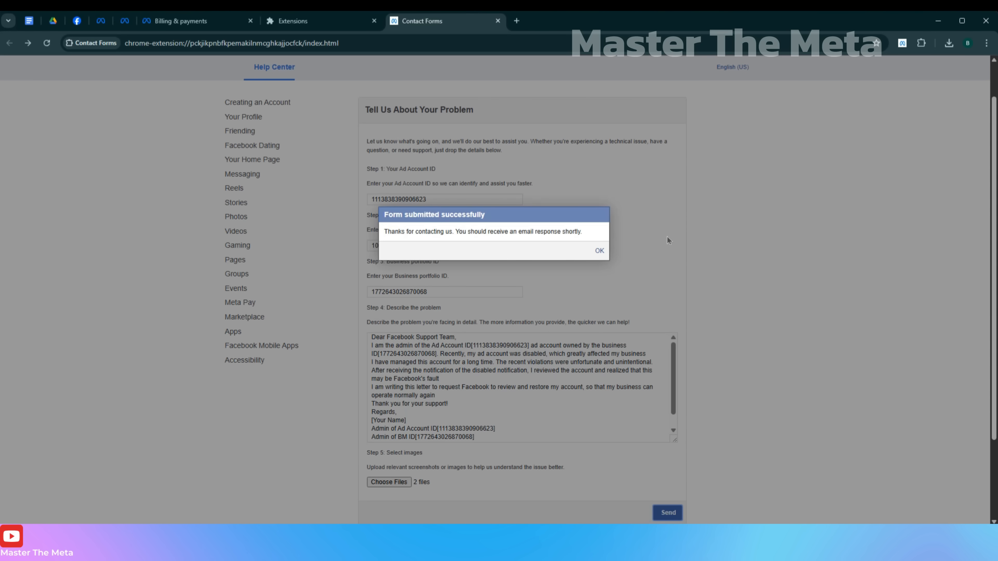
{"action": "left_click", "coordinate": [599, 252]}
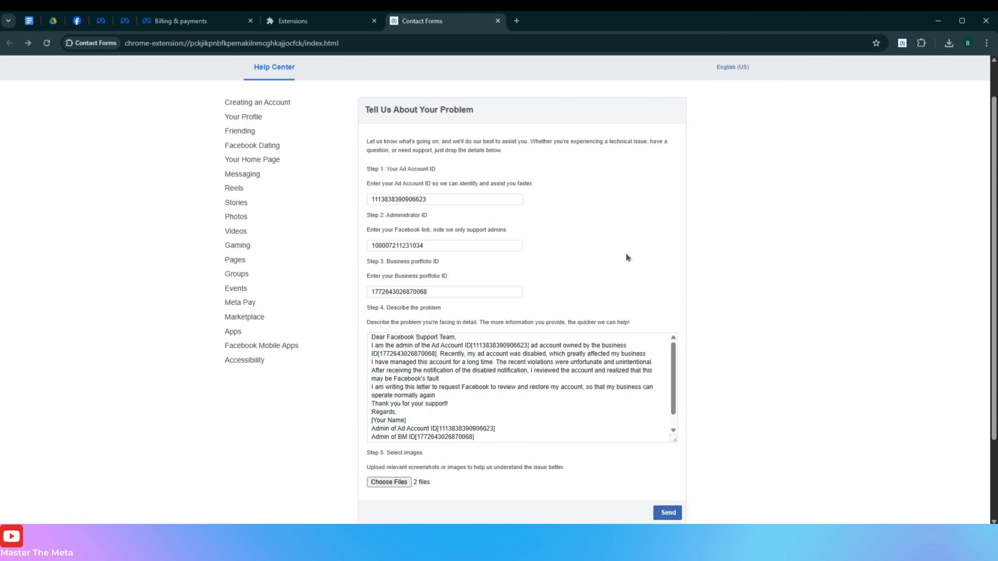